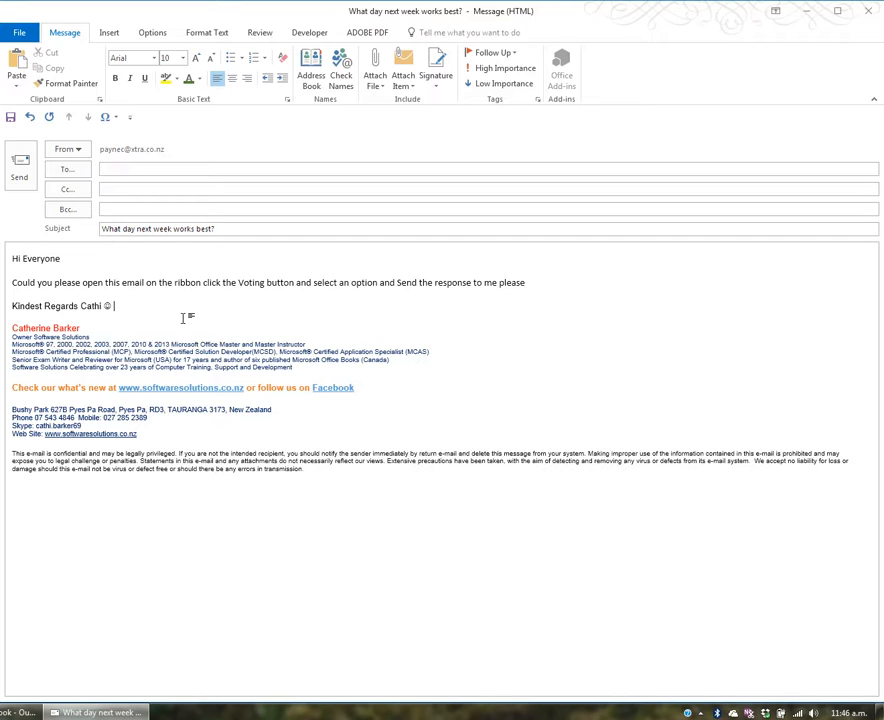
# Add custom voting buttons with the options Monday, Tuesday and Wednesday to the "What day next week works best?" message
pyautogui.click(122, 228)
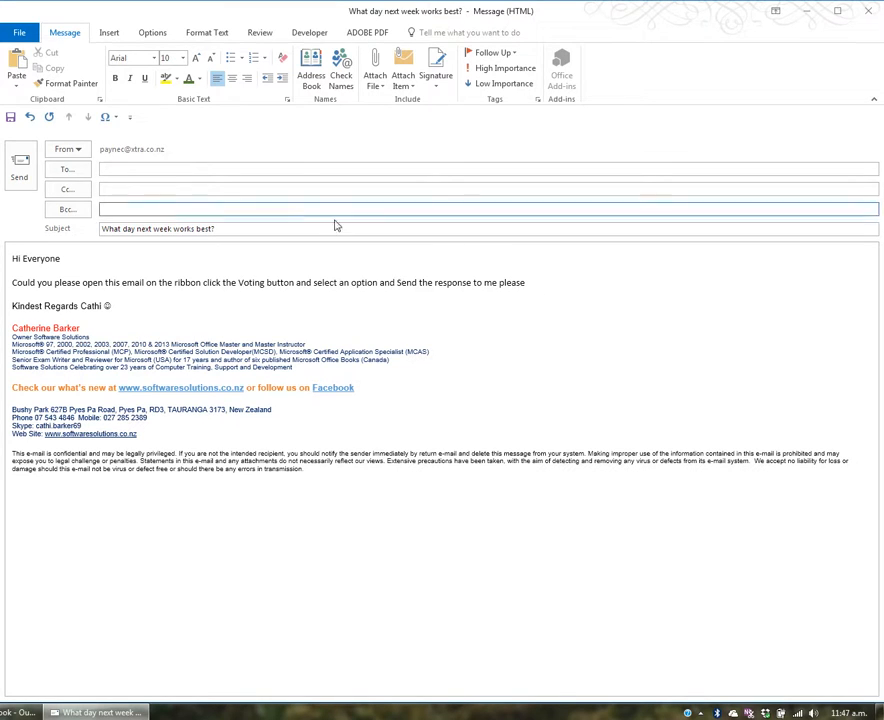
pyautogui.click(153, 33)
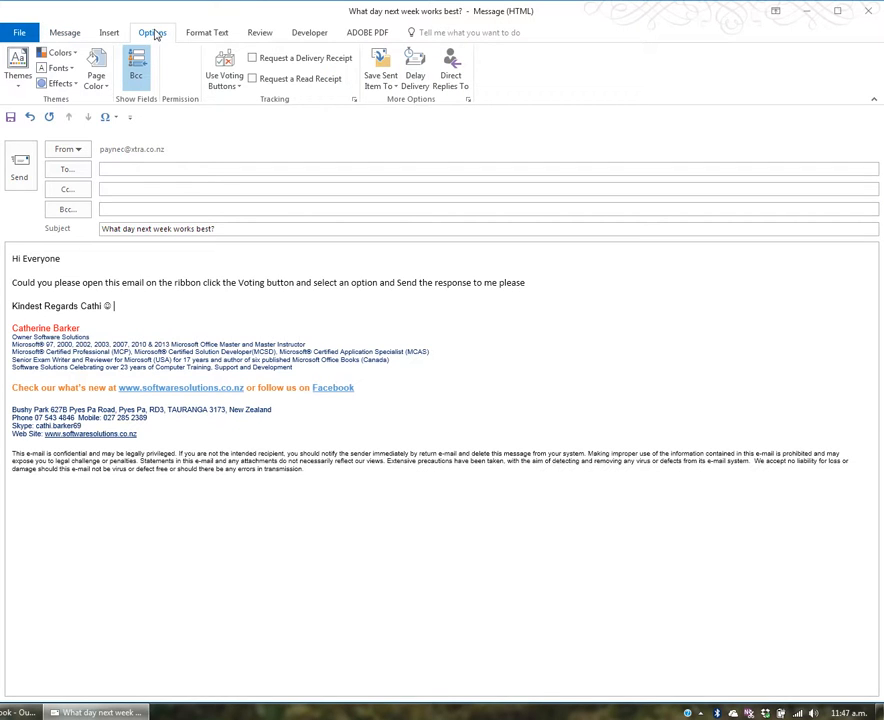
pyautogui.click(234, 70)
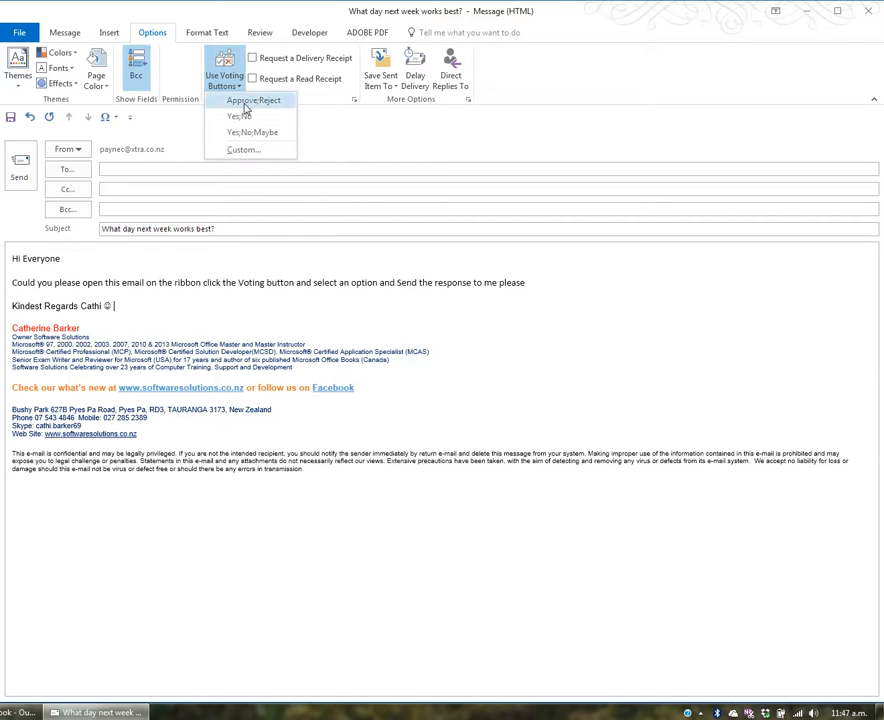
pyautogui.click(243, 150)
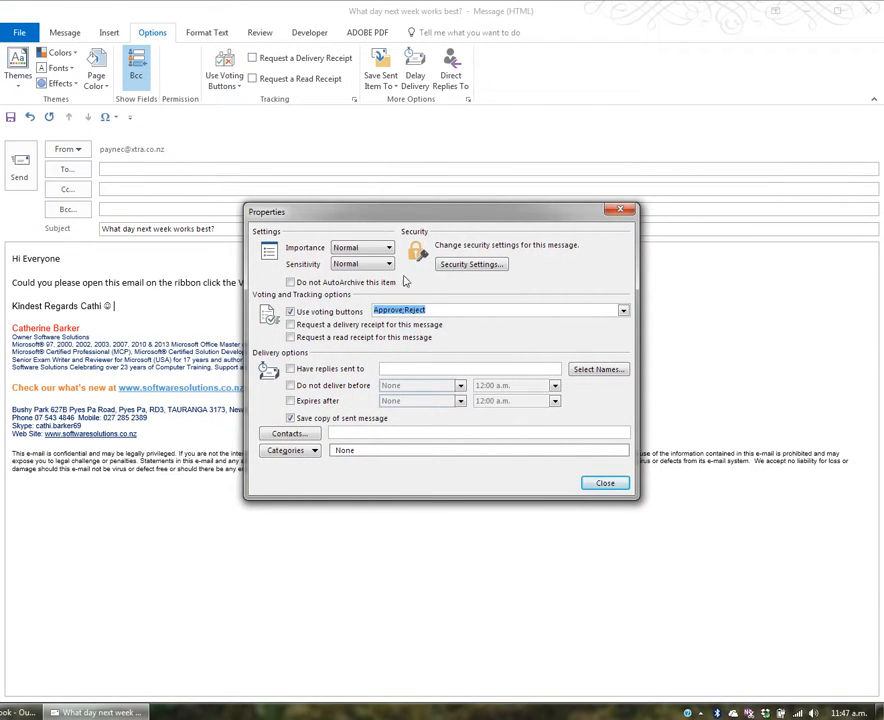
pyautogui.click(410, 310)
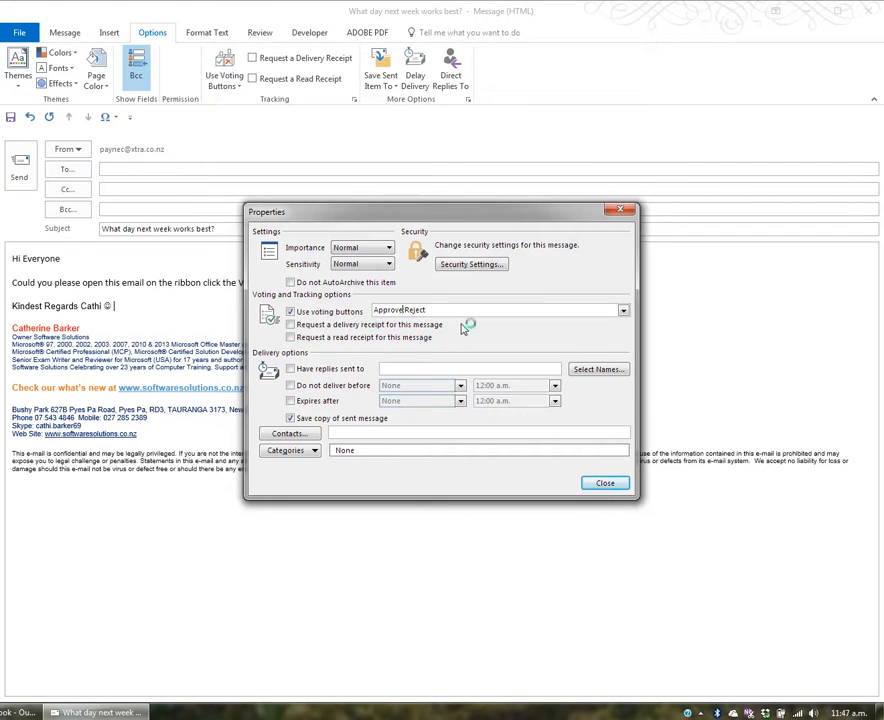
pyautogui.hotkey('shift', 'Home')
pyautogui.write('Monday')
pyautogui.press('Right')
pyautogui.hotkey('shift', 'End')
pyautogui.write('Tuesday;Wednesday')
pyautogui.click(615, 487)
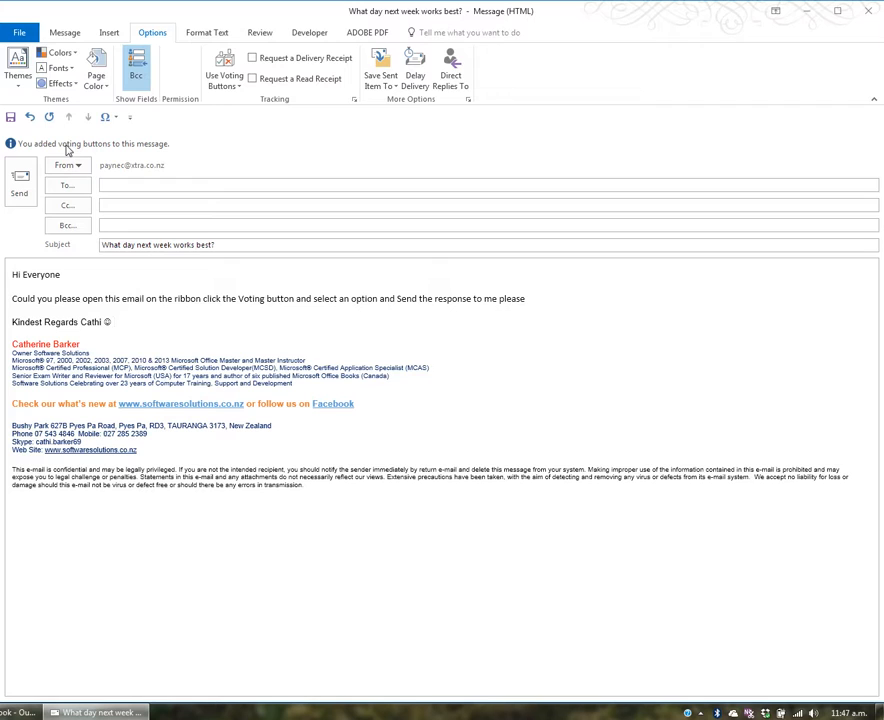
# Address the voting message to the sender's own contact from the suggested recipients and send it
pyautogui.click(104, 185)
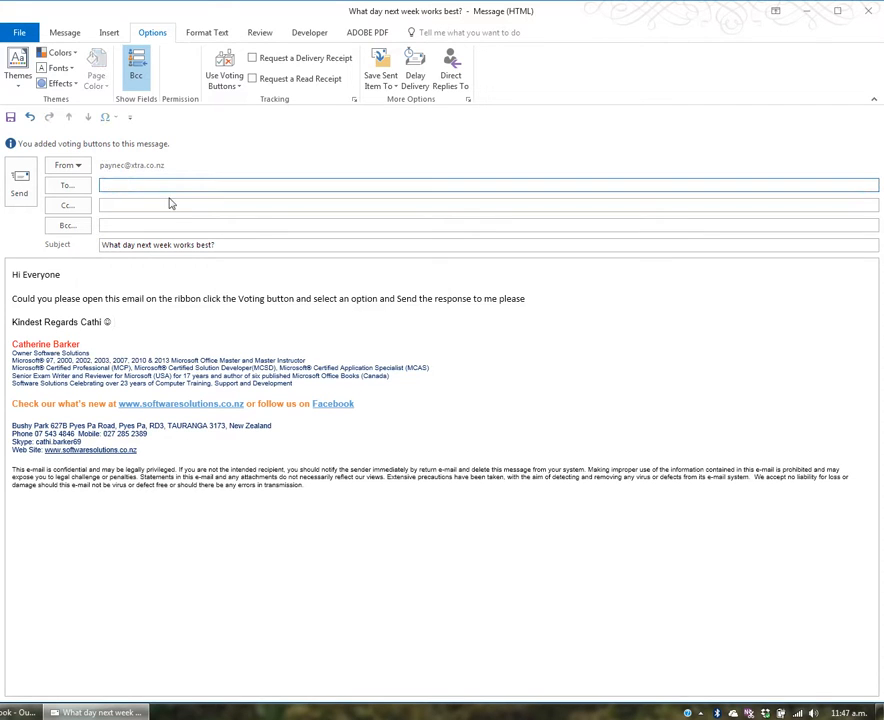
pyautogui.write('cathi')
pyautogui.press('Down')
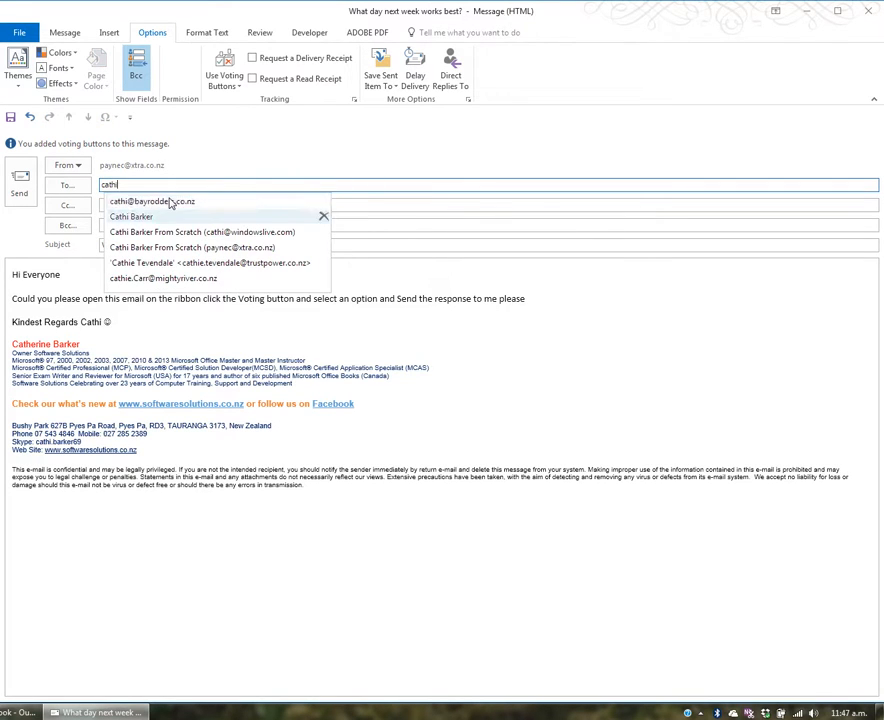
pyautogui.press('Return')
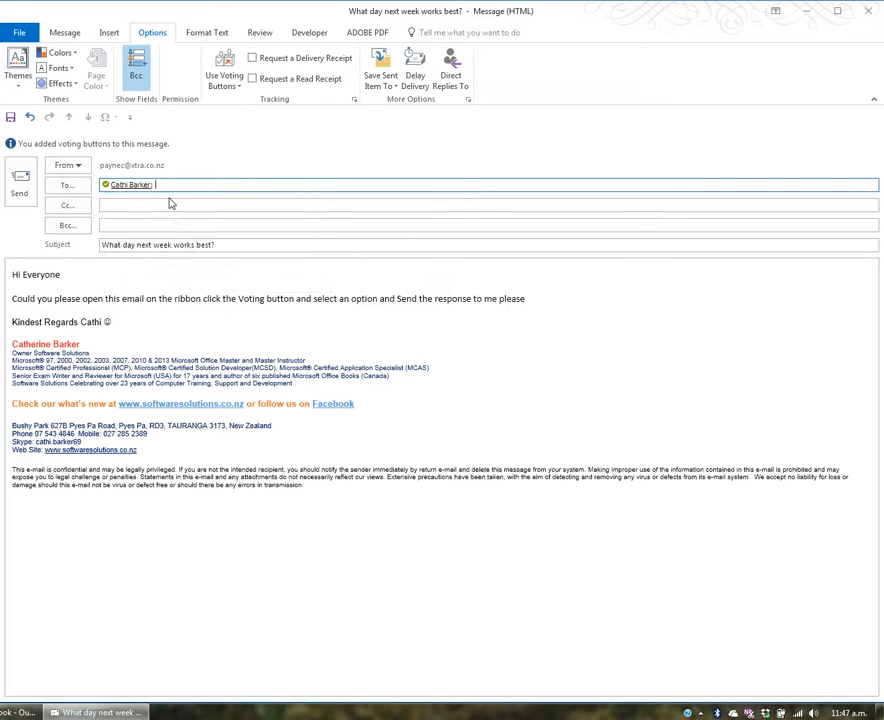
pyautogui.click(18, 190)
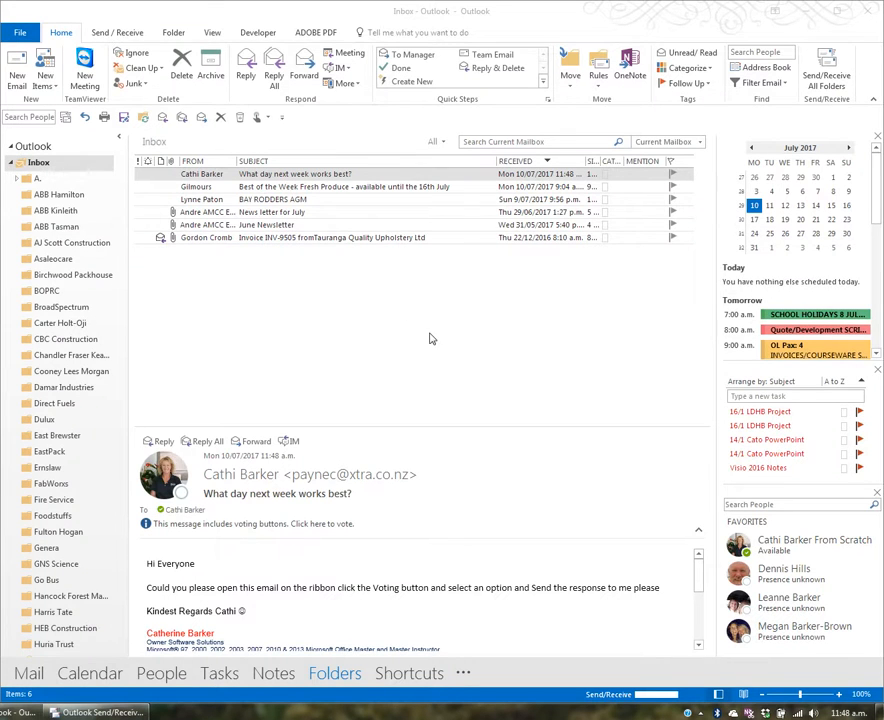
# Open the received "What day next week works best?" email, vote Tuesday and send the response immediately
pyautogui.click(310, 176)
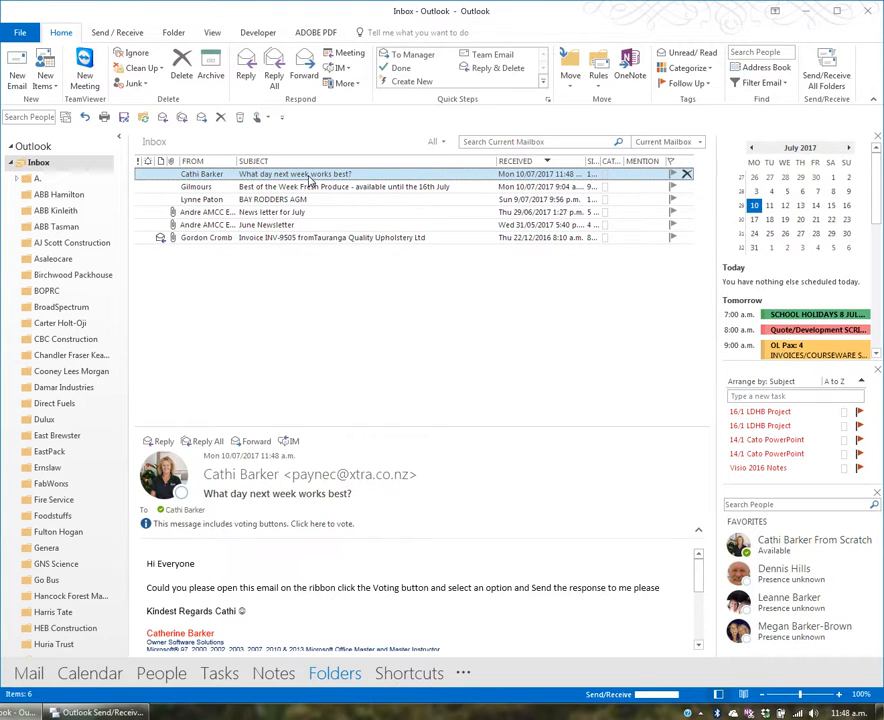
pyautogui.doubleClick(310, 176)
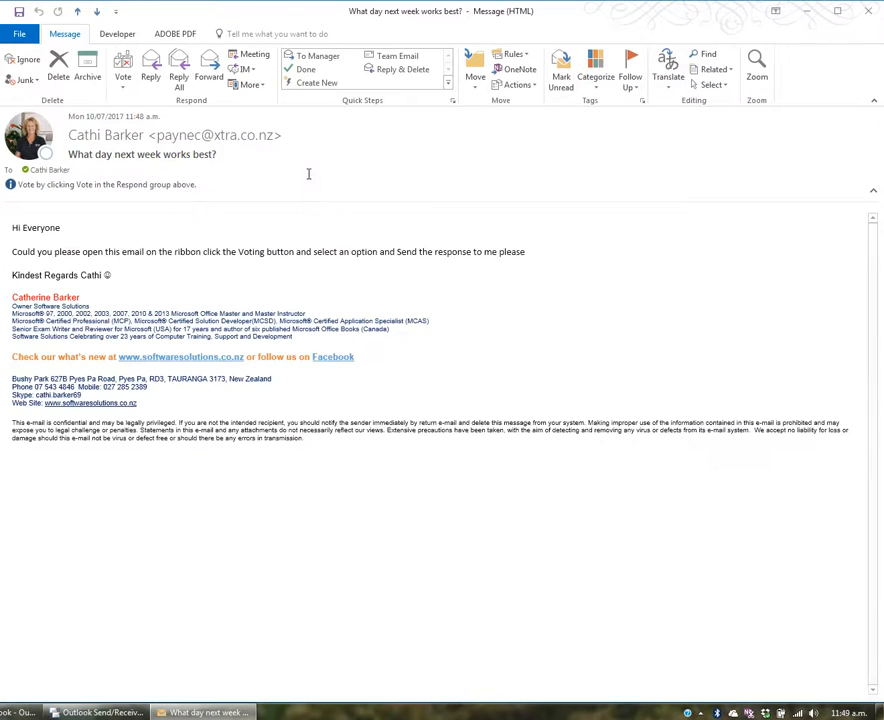
pyautogui.click(128, 89)
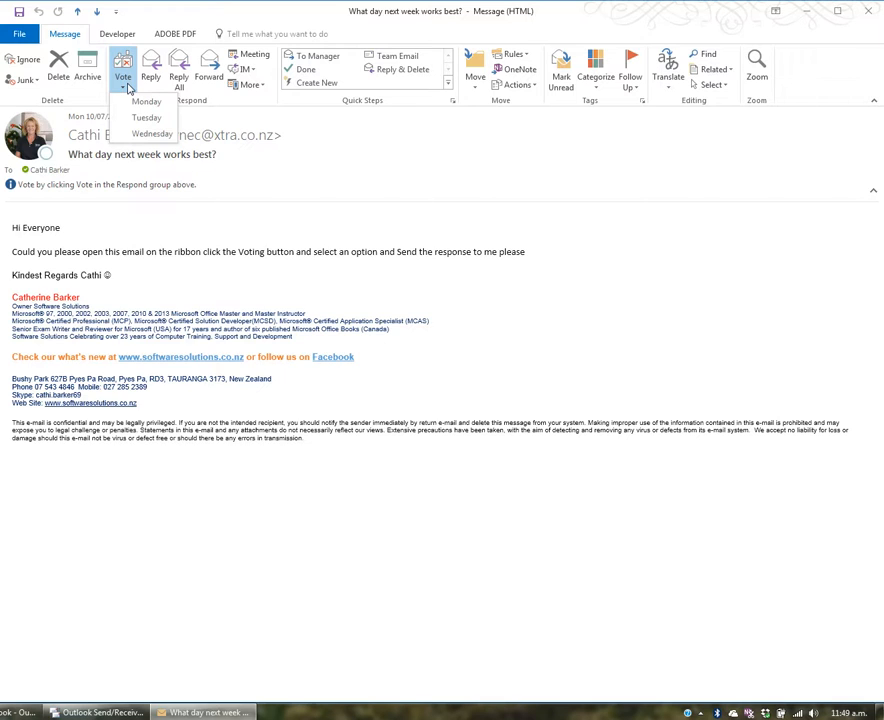
pyautogui.click(144, 118)
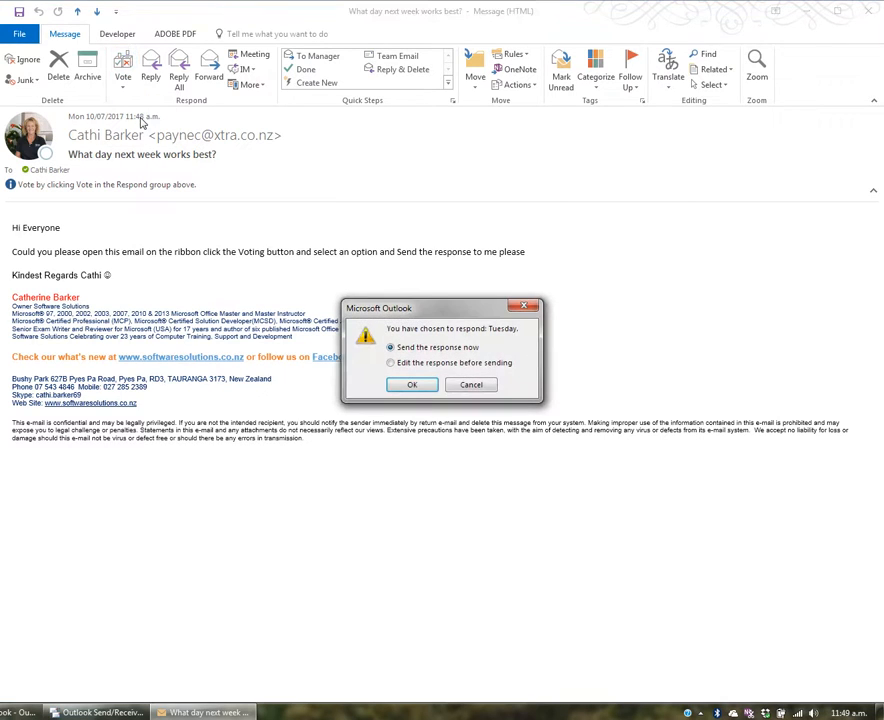
pyautogui.click(418, 386)
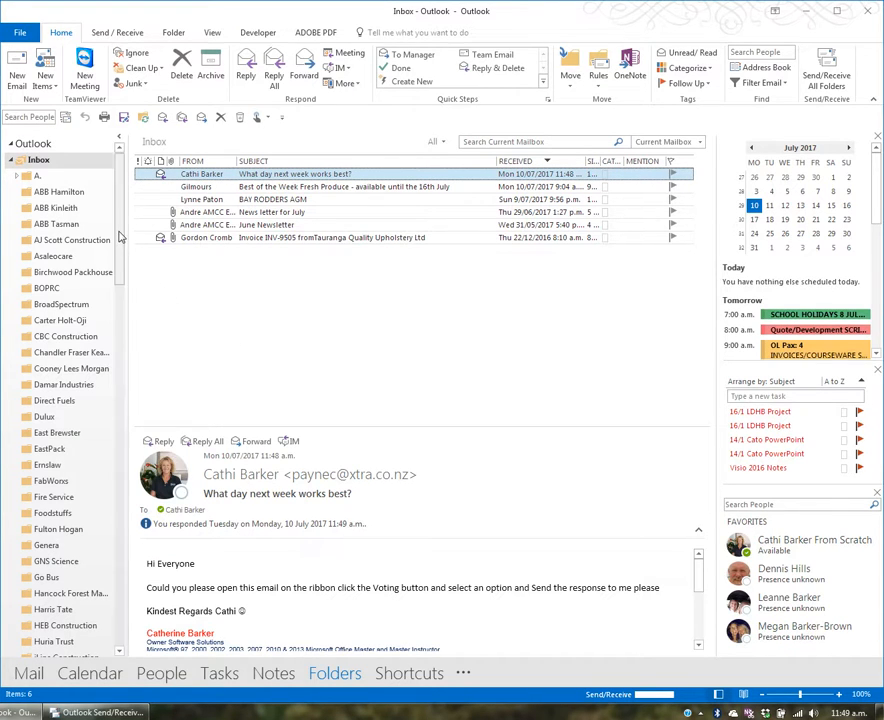
# Open the original voting email from Sent Items, review its vote tracking and close it
pyautogui.moveTo(118, 237); pyautogui.dragTo(141, 536)
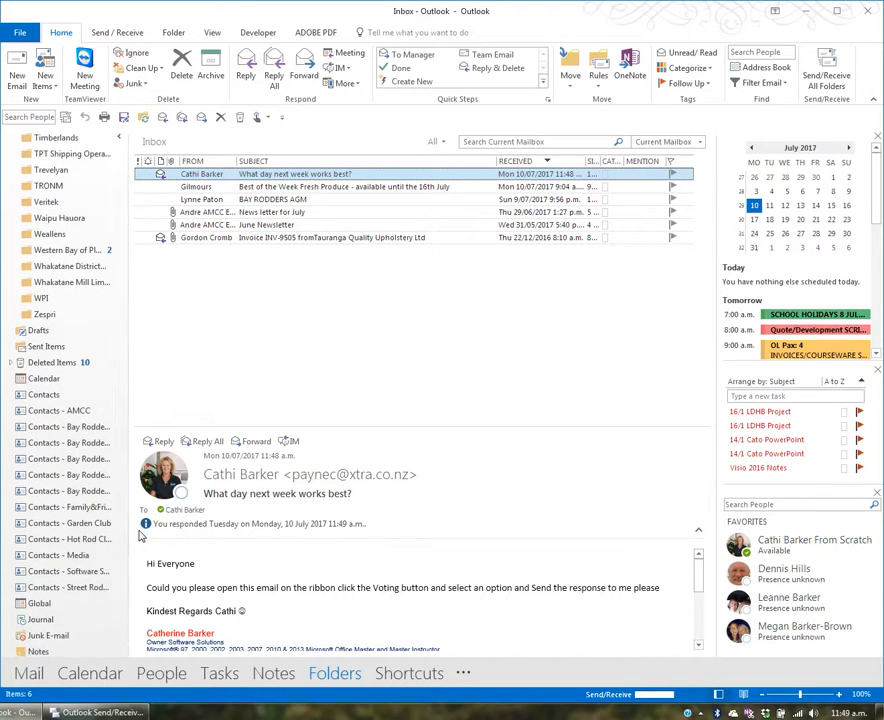
pyautogui.click(53, 348)
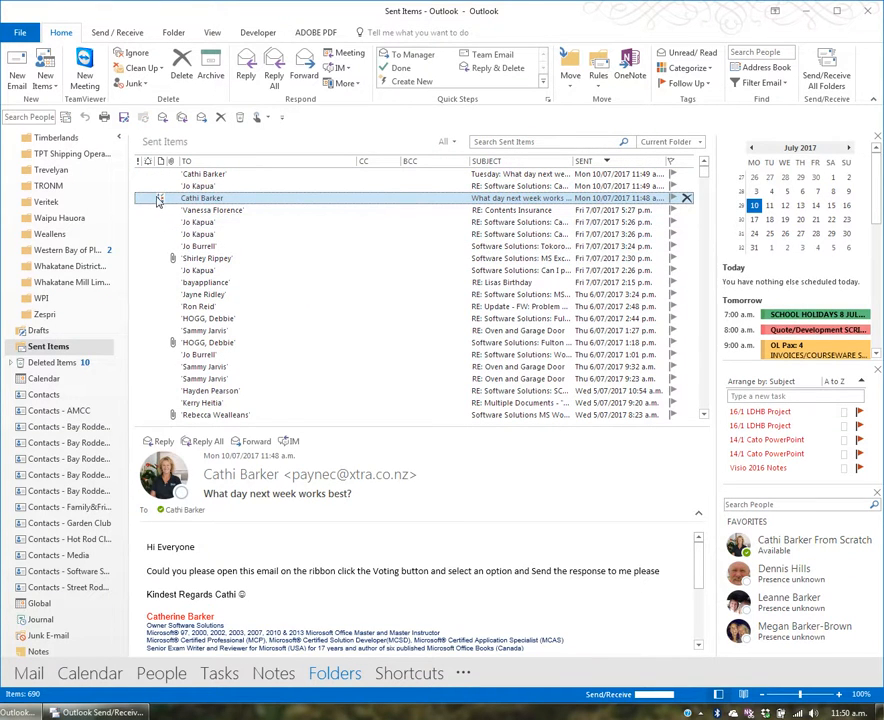
pyautogui.doubleClick(211, 198)
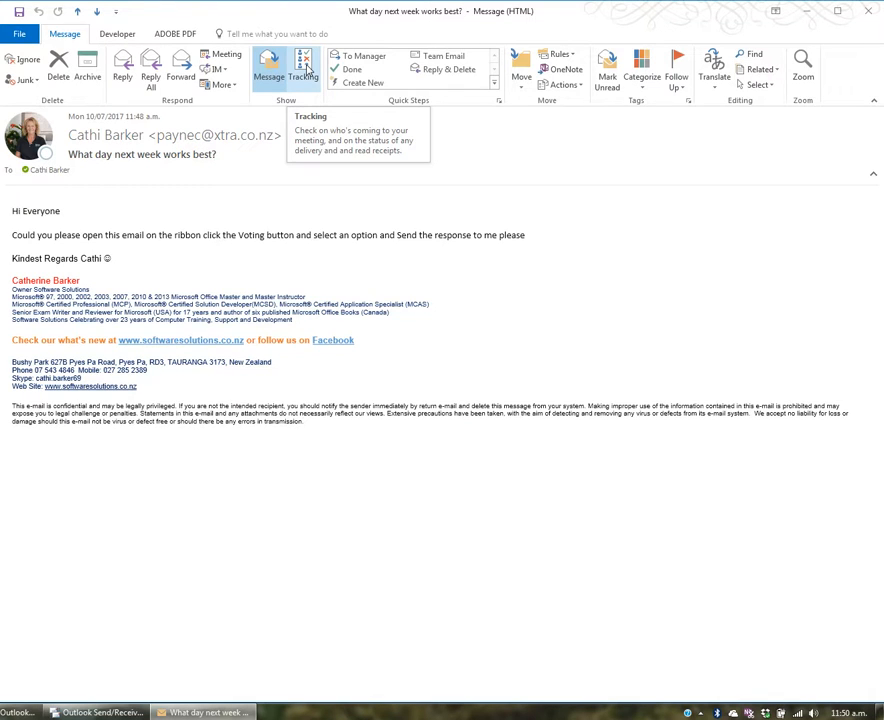
pyautogui.click(304, 68)
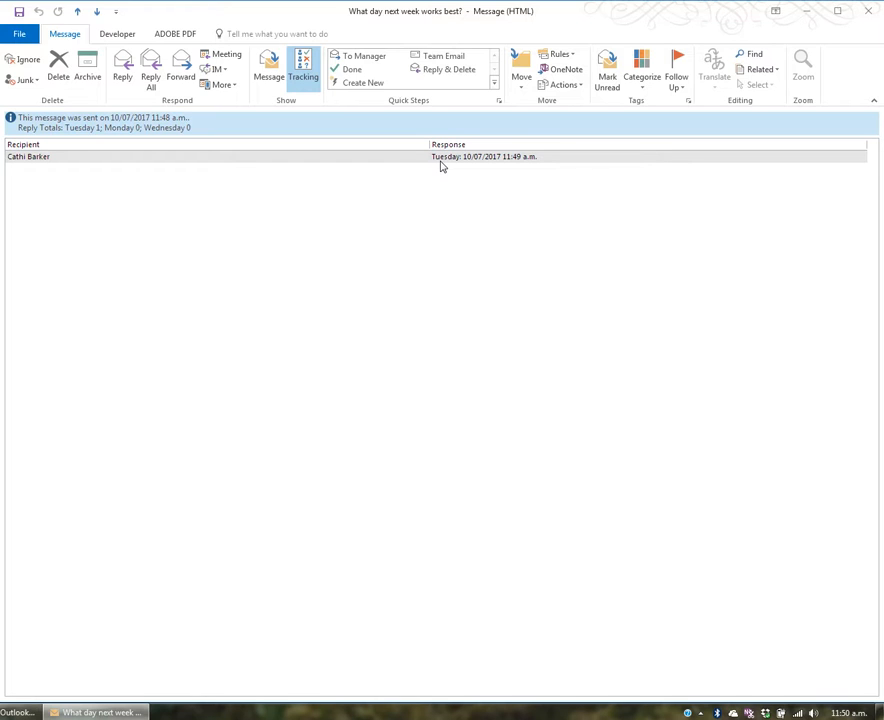
pyautogui.click(866, 11)
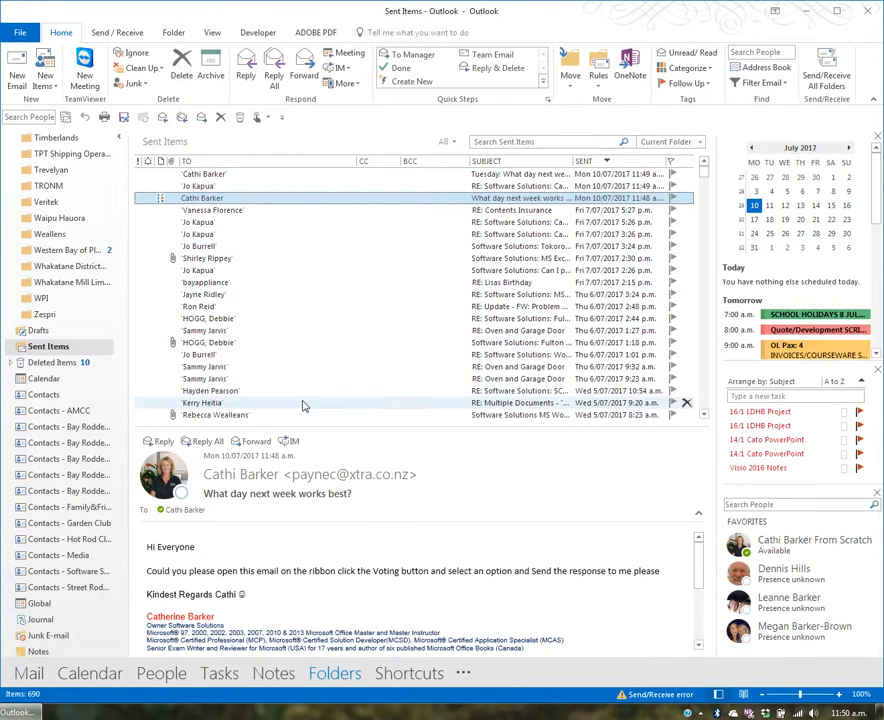
# Start a new blank email and show its tracking and delivery options
pyautogui.click(17, 77)
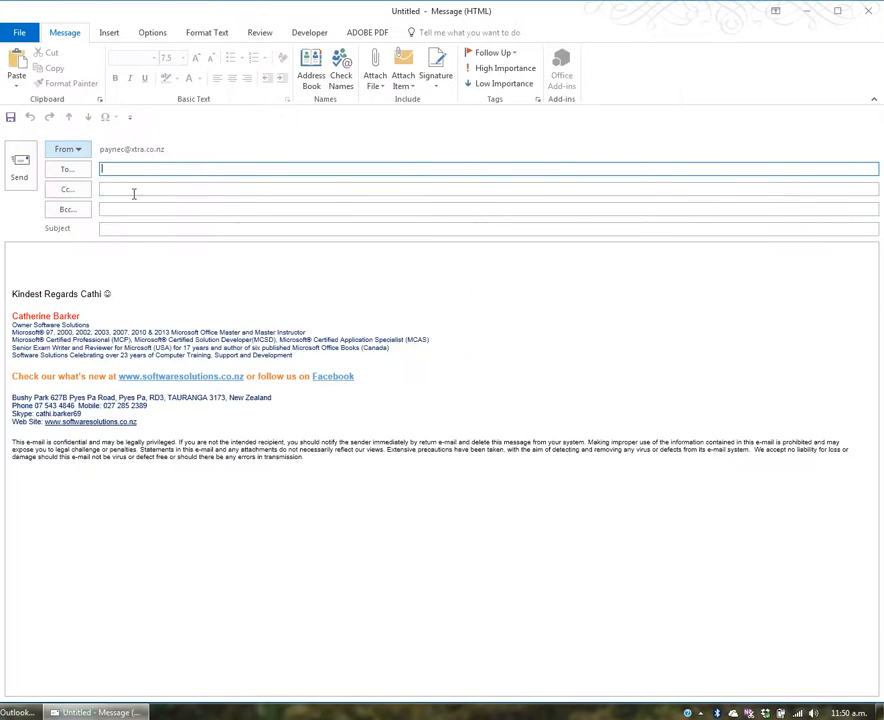
pyautogui.click(133, 262)
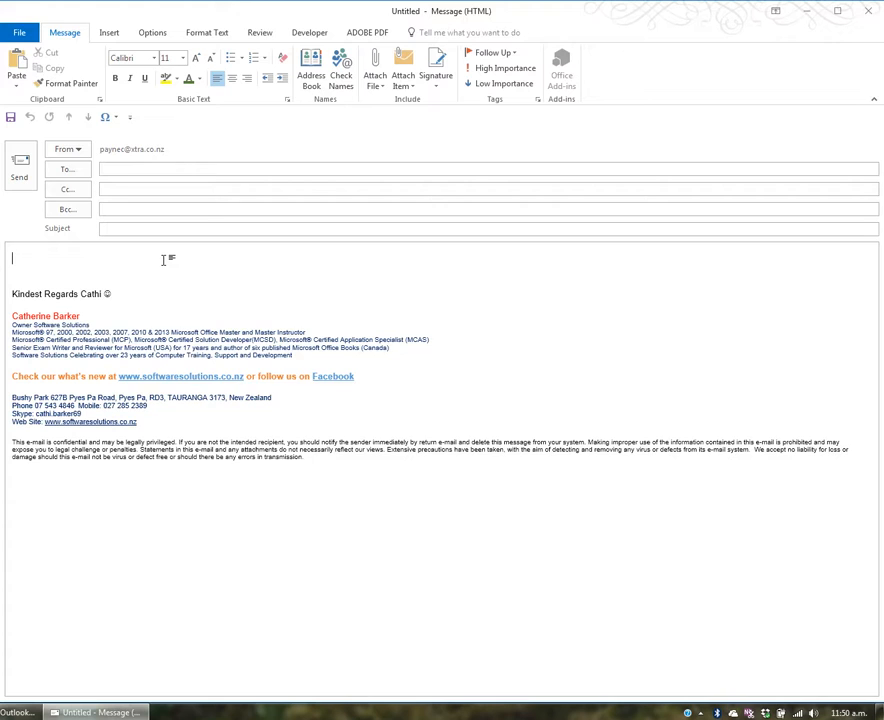
pyautogui.click(152, 32)
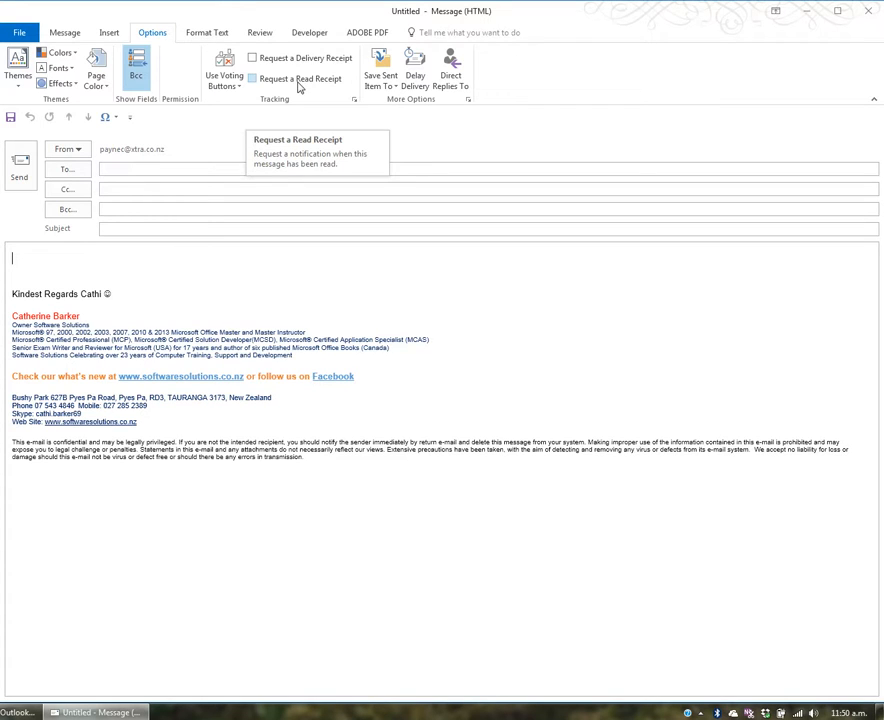
# Try requesting a delivery receipt and a read receipt for the new message, and clear both requests
pyautogui.click(254, 59)
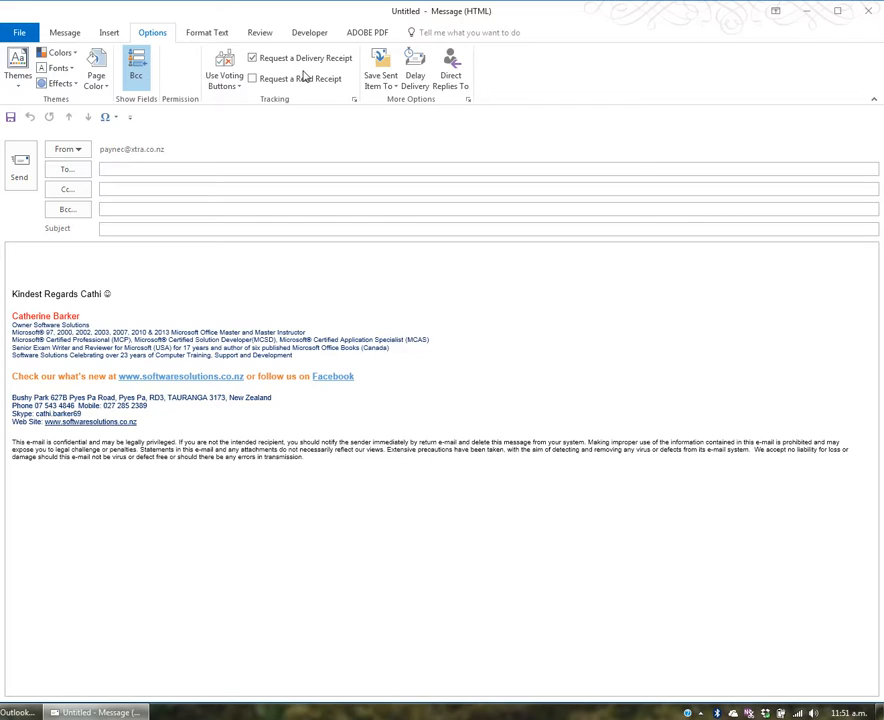
pyautogui.click(253, 79)
pyautogui.click(253, 80)
pyautogui.click(251, 59)
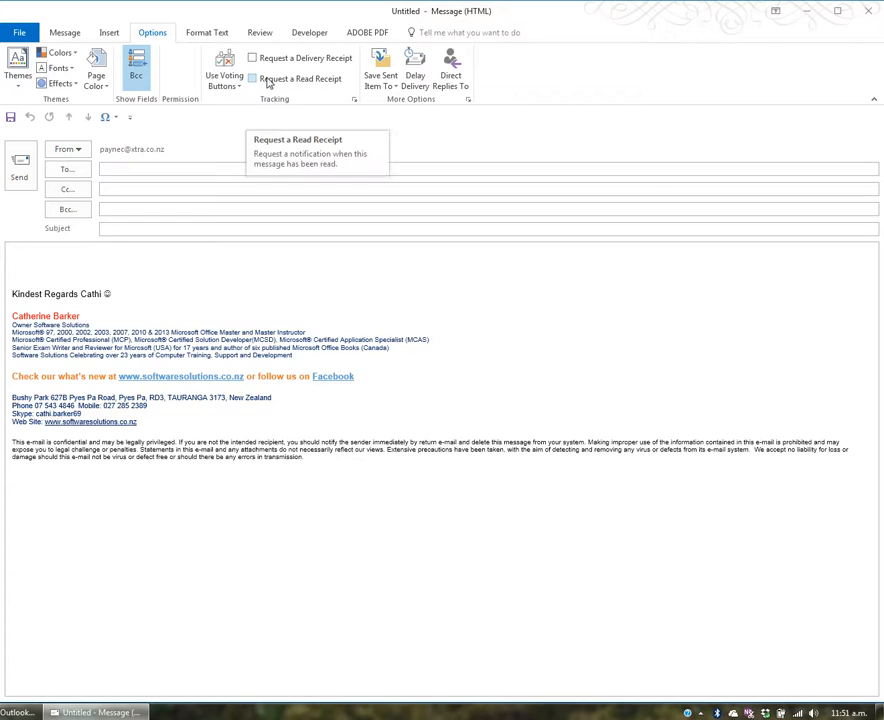
# Try requesting delivery and read receipts for all sent messages in the mail tracking settings
pyautogui.click(20, 33)
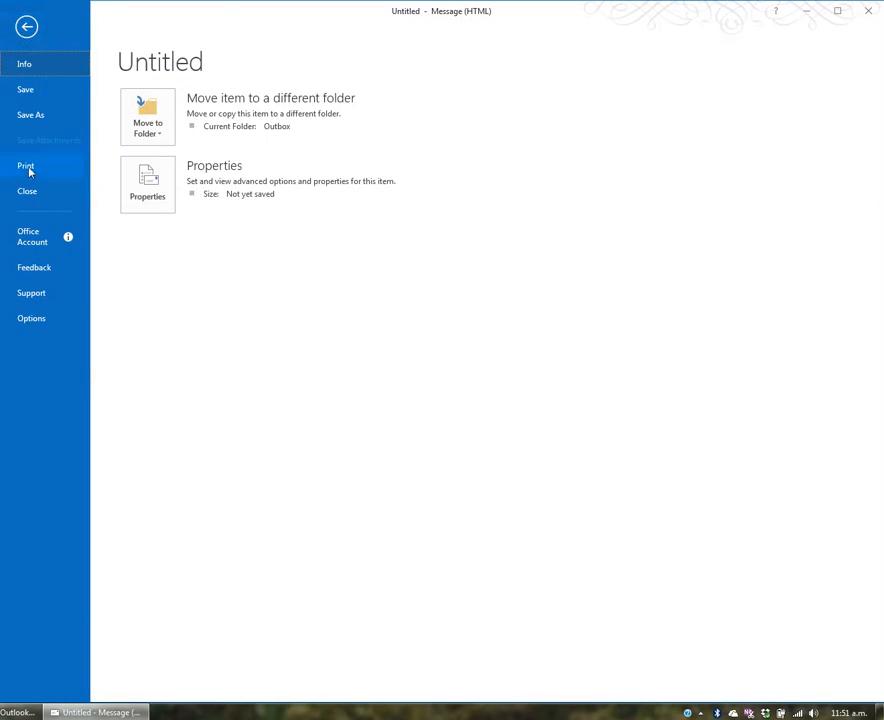
pyautogui.press('Escape')
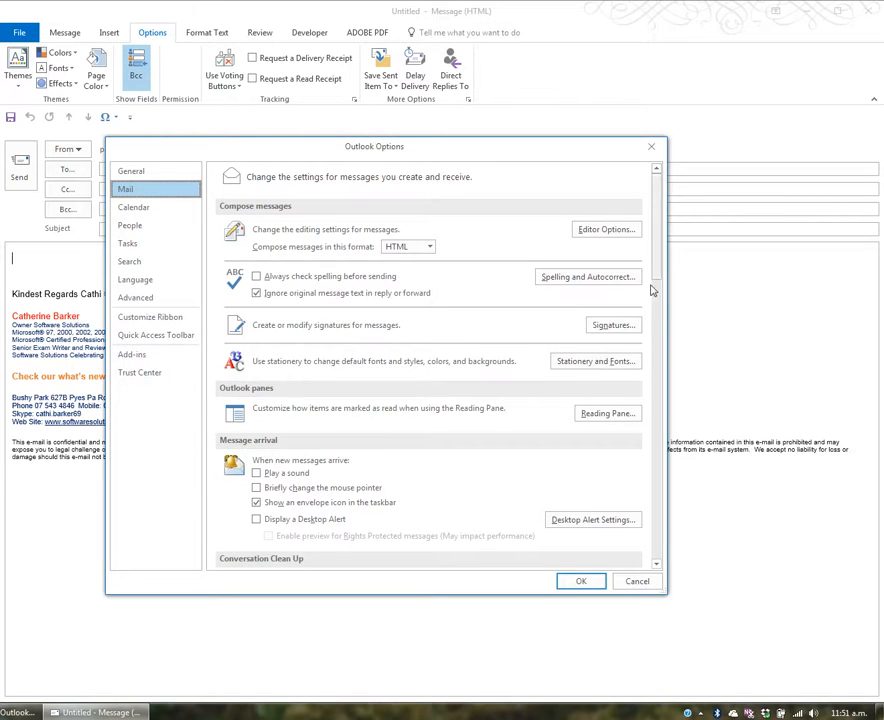
pyautogui.moveTo(659, 264); pyautogui.dragTo(687, 482)
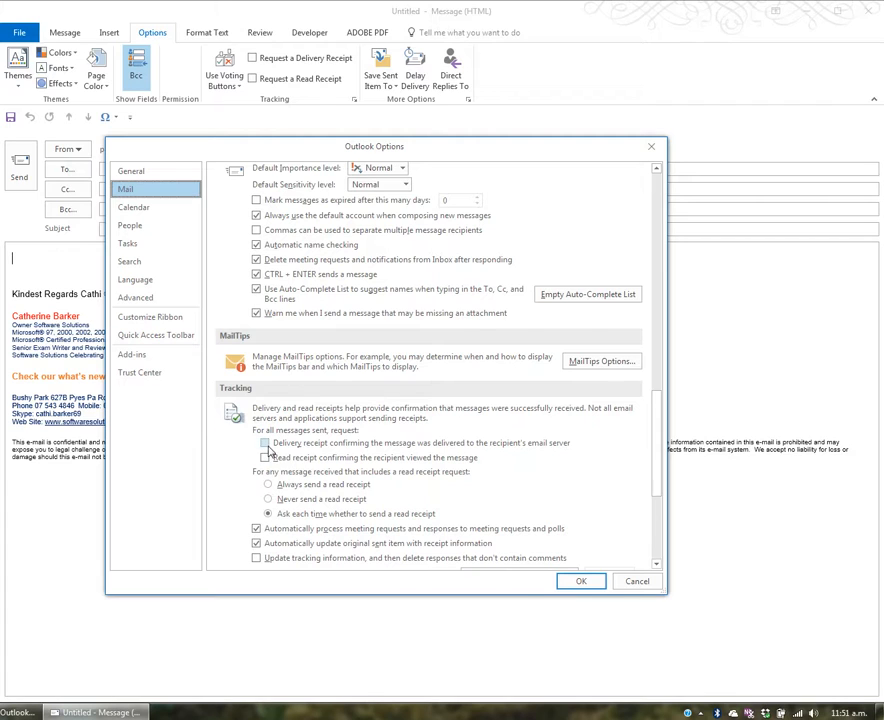
pyautogui.click(264, 443)
pyautogui.click(265, 457)
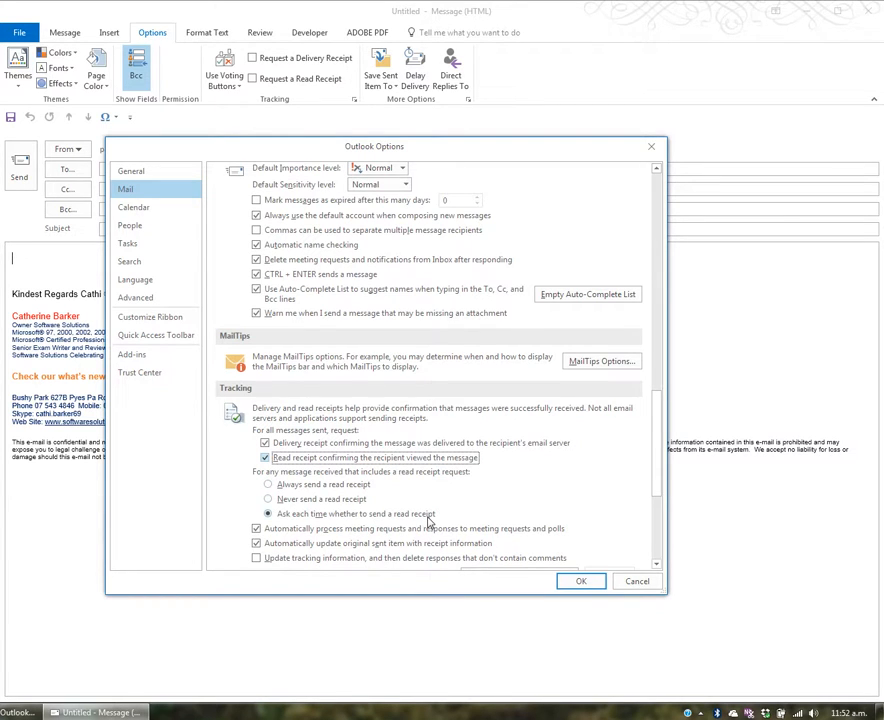
# Try the Never, Always and Ask each time read receipt responses, clear the delivery receipt request, and discard the mail setting changes
pyautogui.click(268, 499)
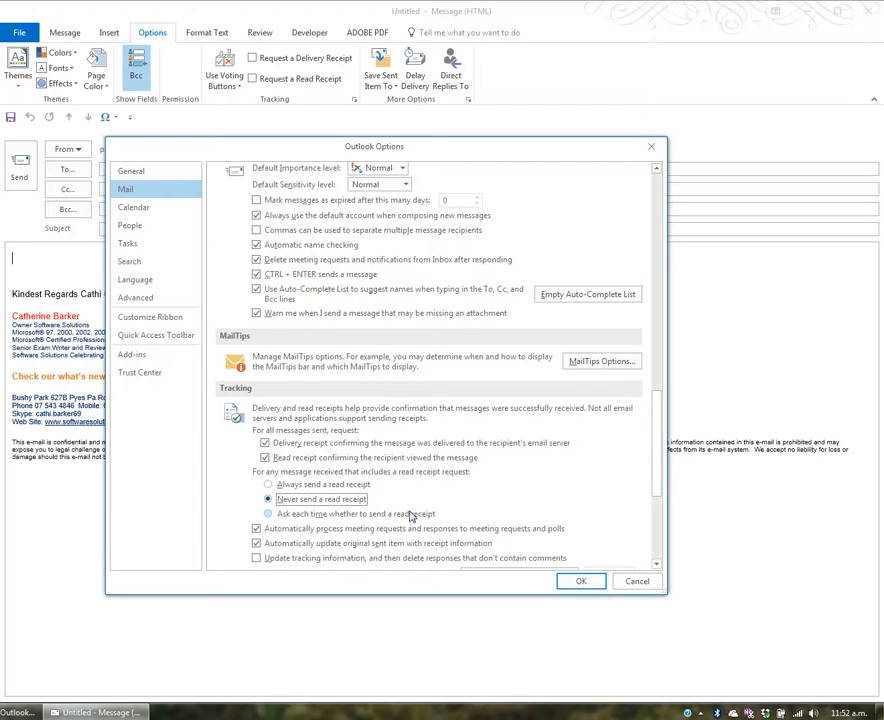
pyautogui.click(294, 486)
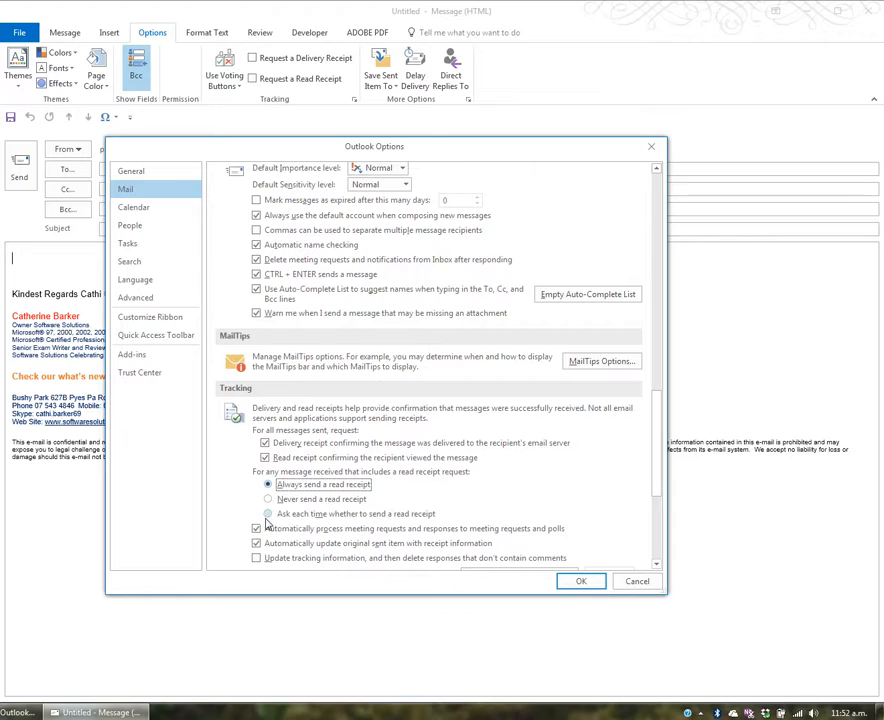
pyautogui.click(268, 514)
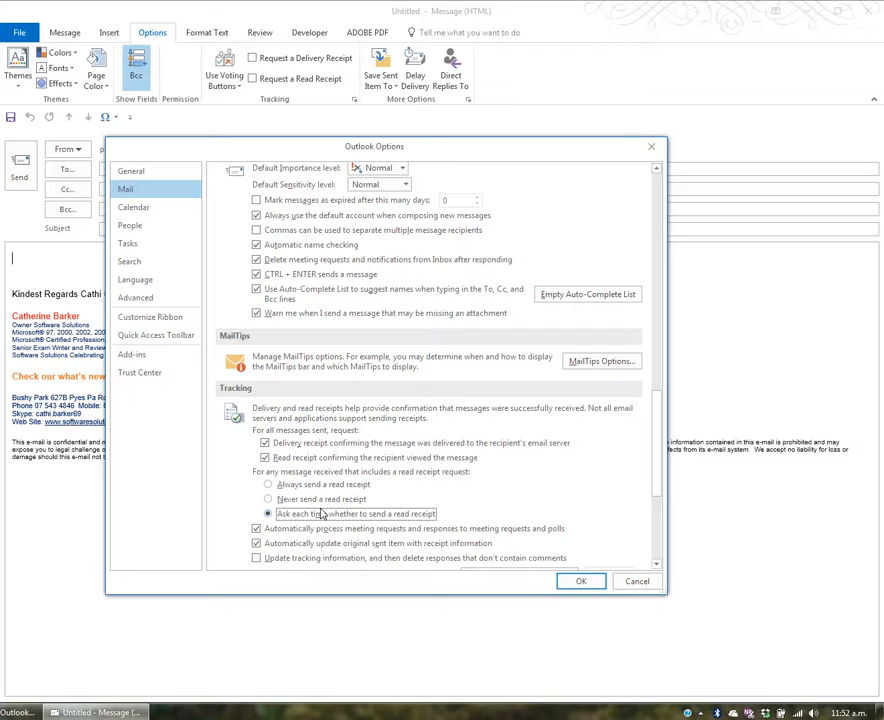
pyautogui.click(266, 443)
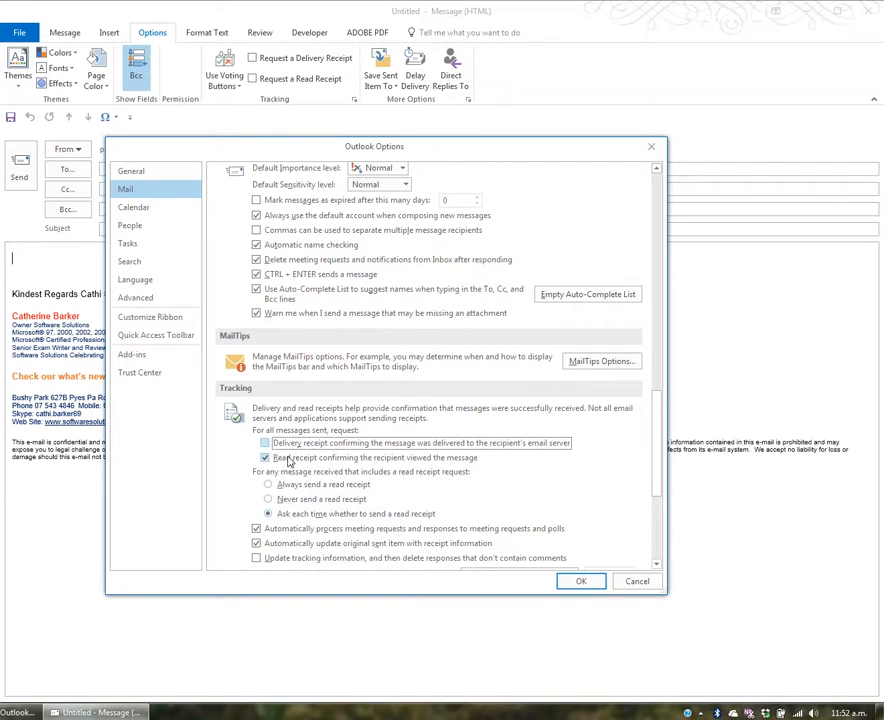
pyautogui.click(636, 582)
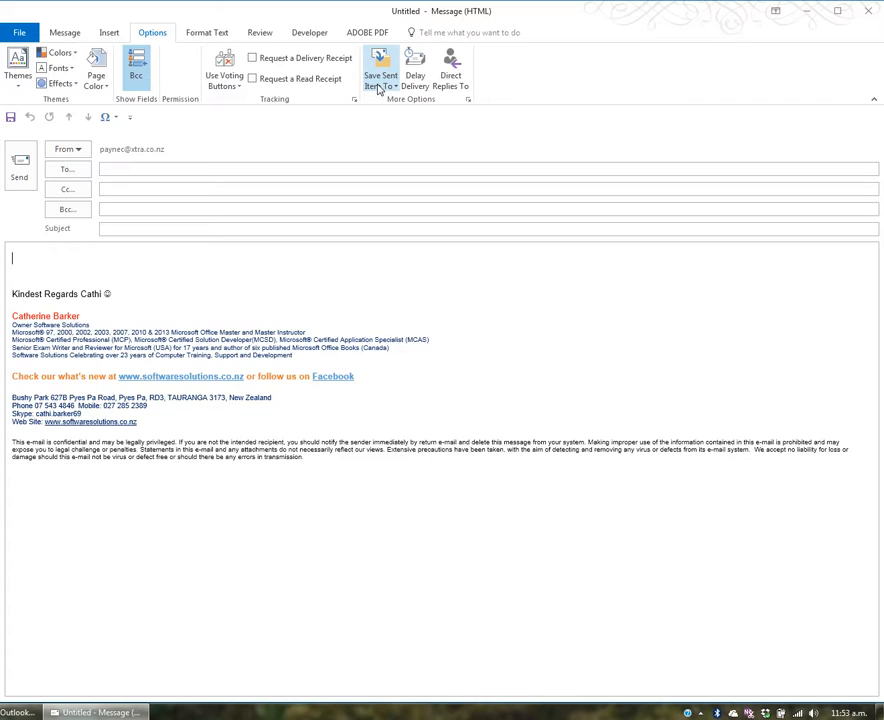
# Browse the Inbox subfolders as possible save locations for the sent message, and cancel the folder selection
pyautogui.click(380, 86)
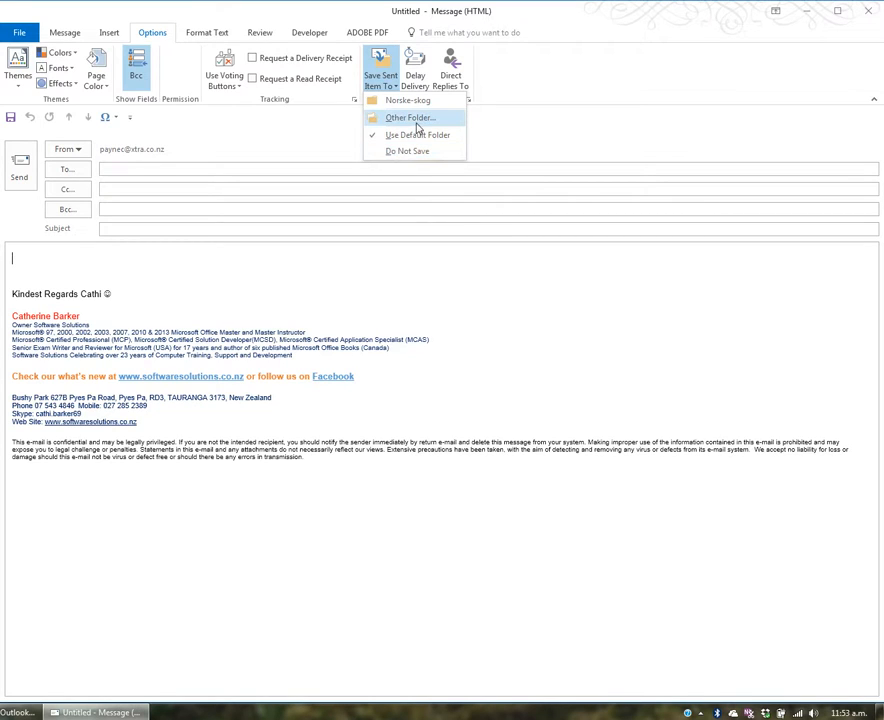
pyautogui.click(417, 120)
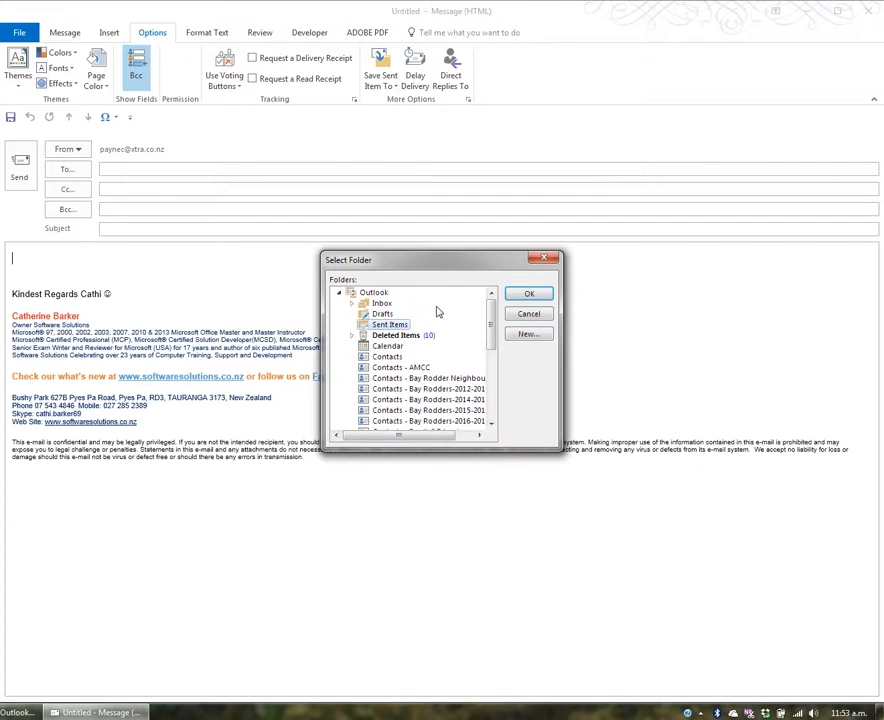
pyautogui.click(353, 304)
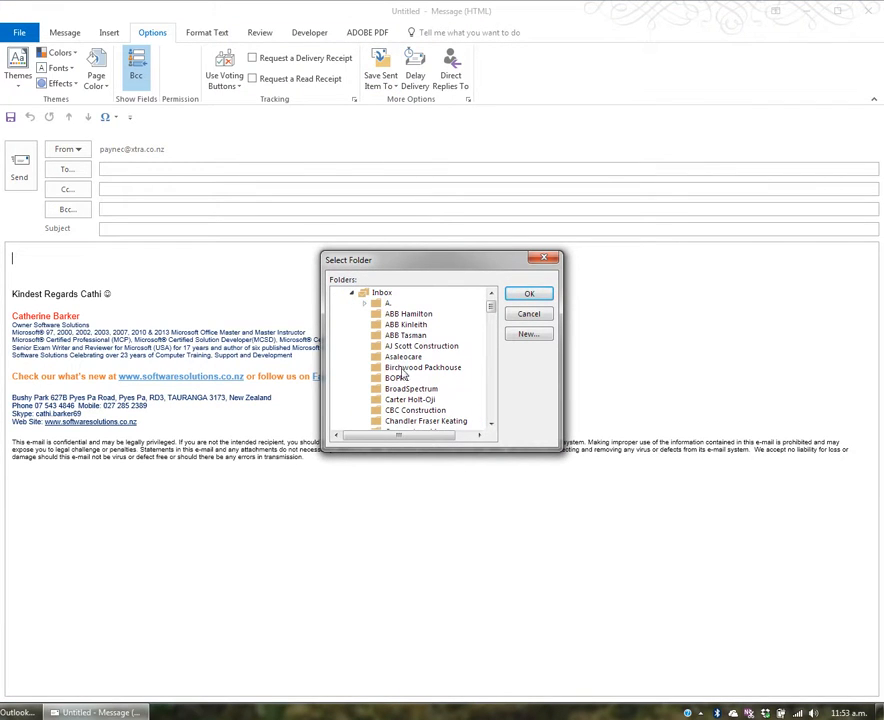
pyautogui.click(491, 425)
pyautogui.click(491, 425)
pyautogui.moveTo(491, 425); pyautogui.dragTo(491, 425)
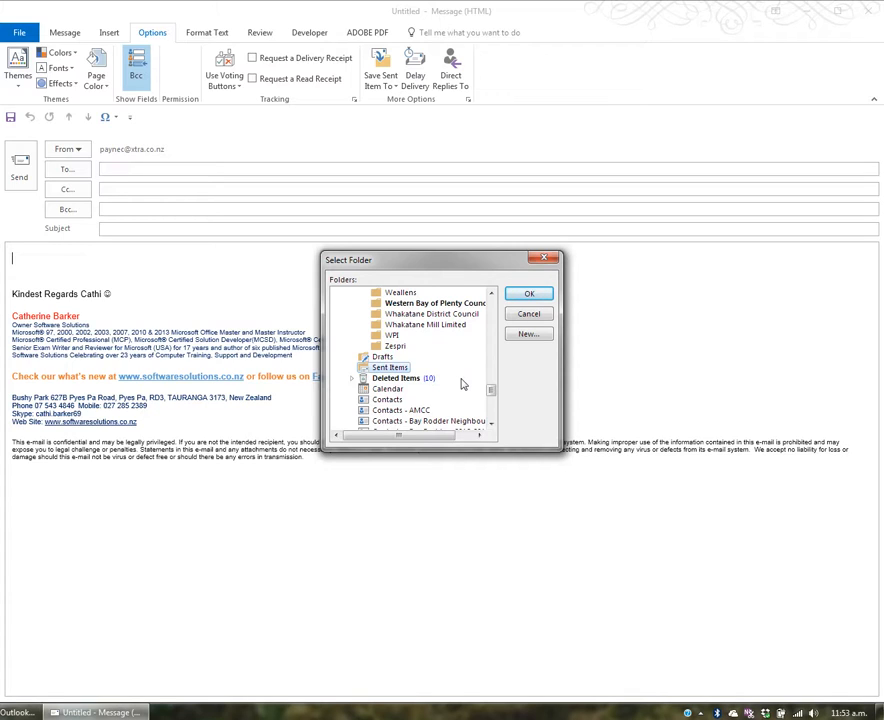
pyautogui.click(528, 314)
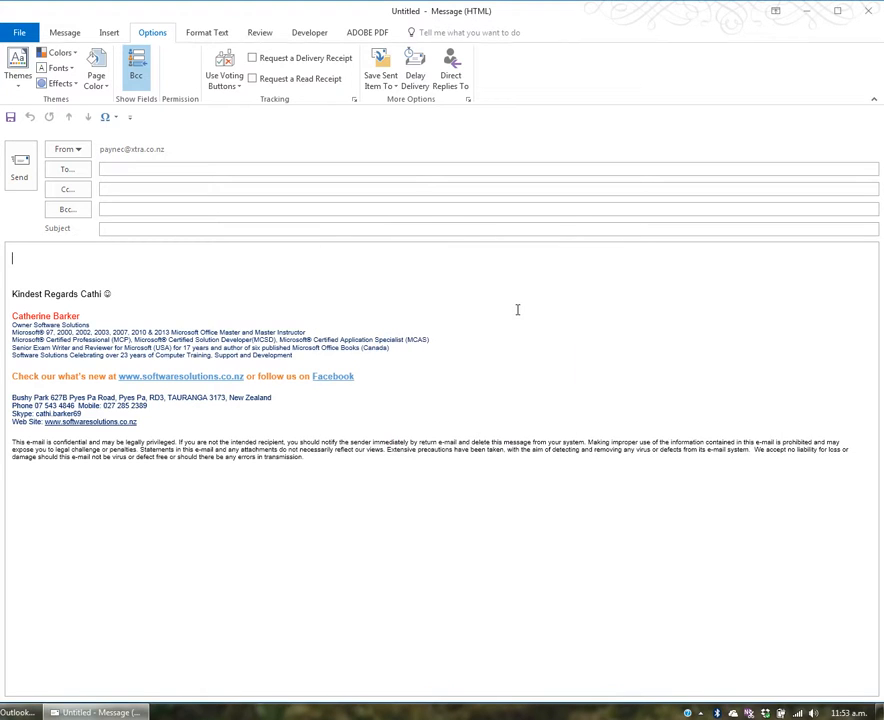
# Delay the message's delivery until 14/07/2017 at 4:00 p.m
pyautogui.click(416, 80)
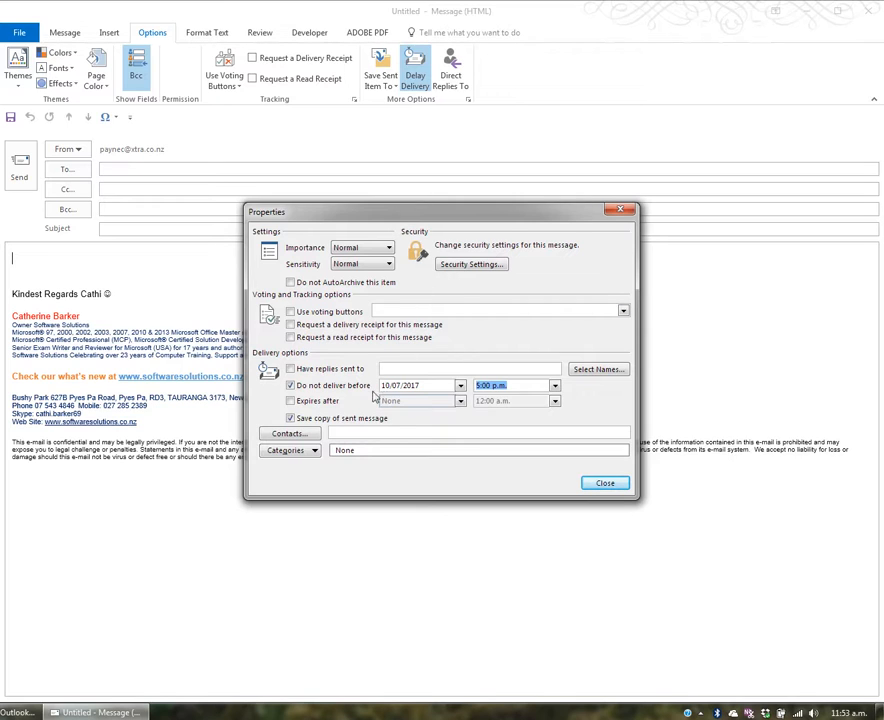
pyautogui.click(460, 386)
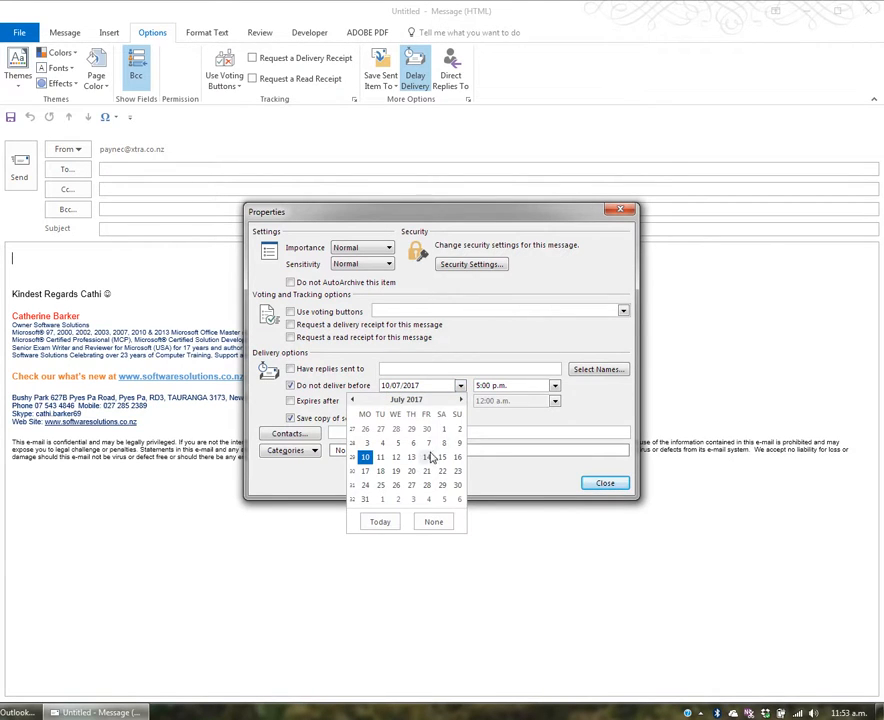
pyautogui.click(427, 457)
pyautogui.click(555, 386)
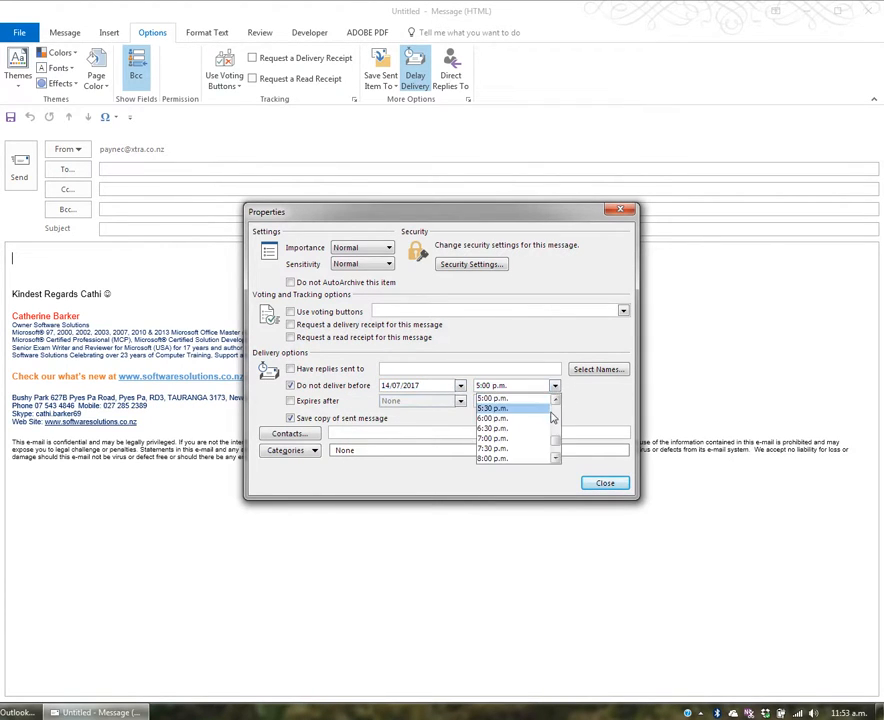
pyautogui.scroll(1, 562, 410)
pyautogui.click(510, 399)
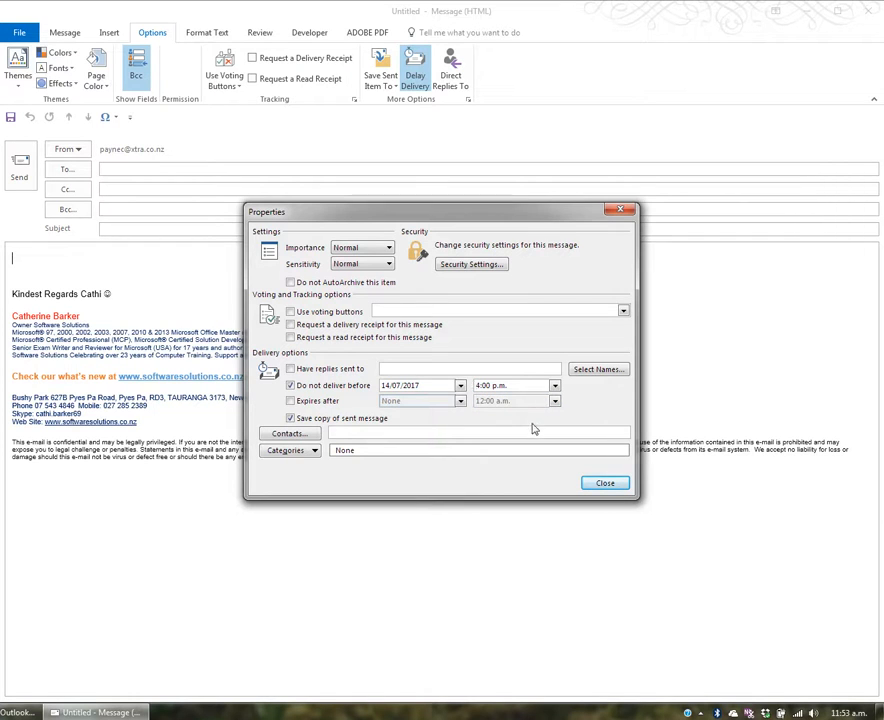
pyautogui.click(608, 485)
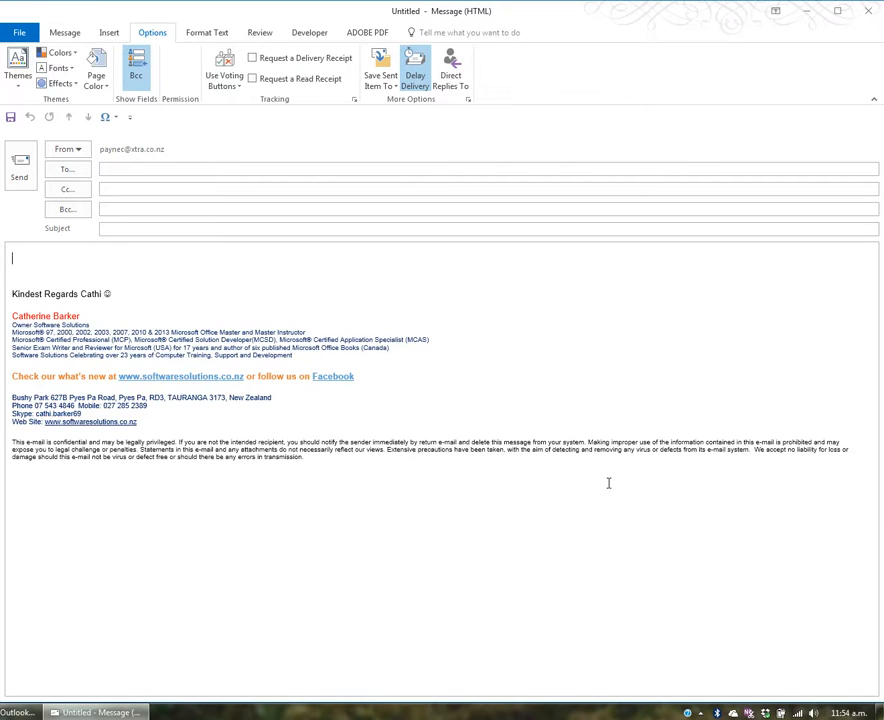
# Have replies to the message directed to the sender's own e-mail address
pyautogui.click(458, 78)
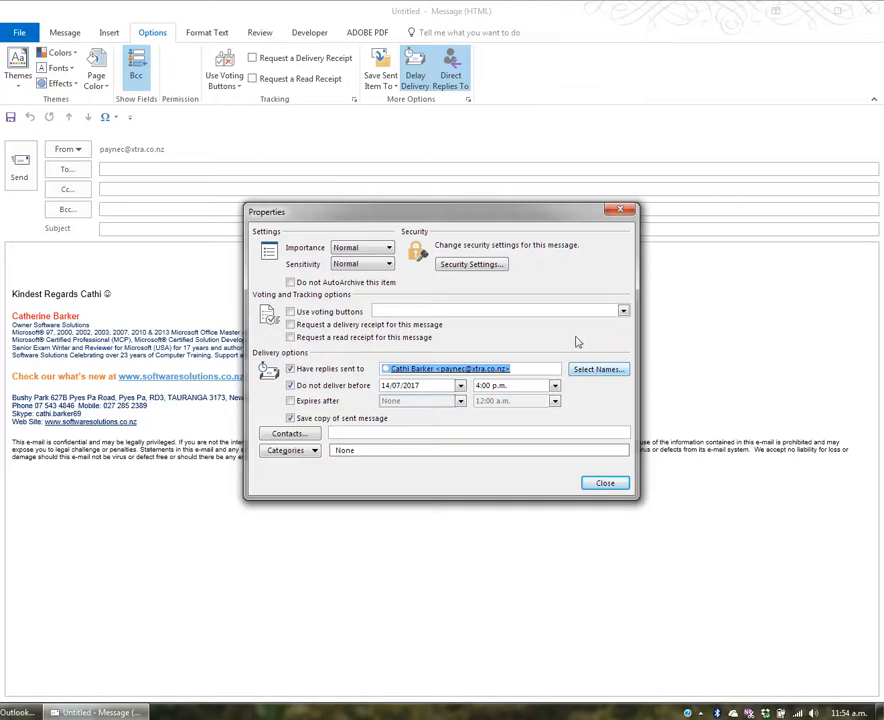
pyautogui.click(620, 209)
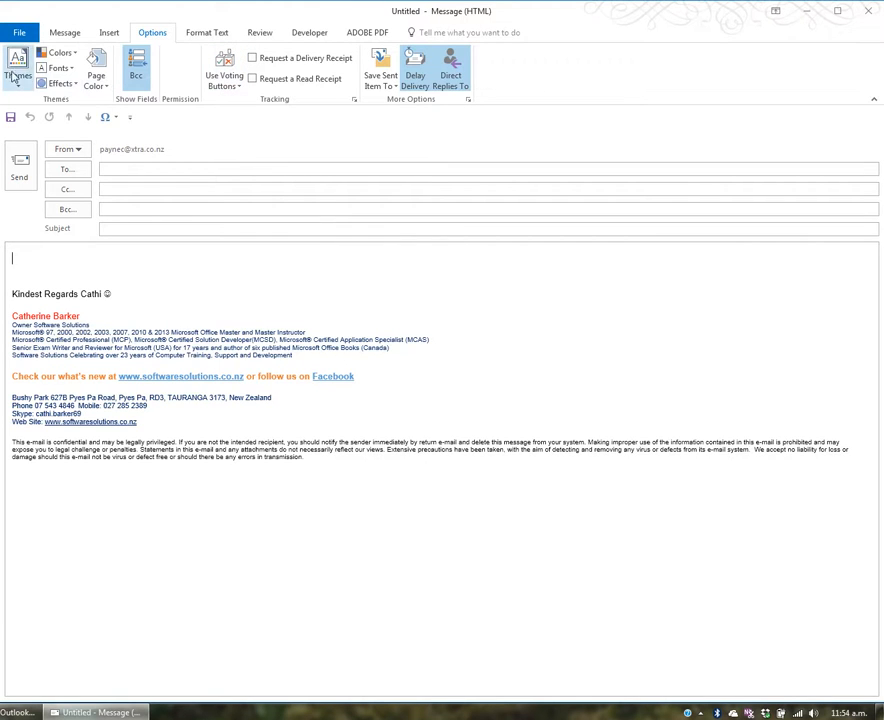
pyautogui.click(96, 78)
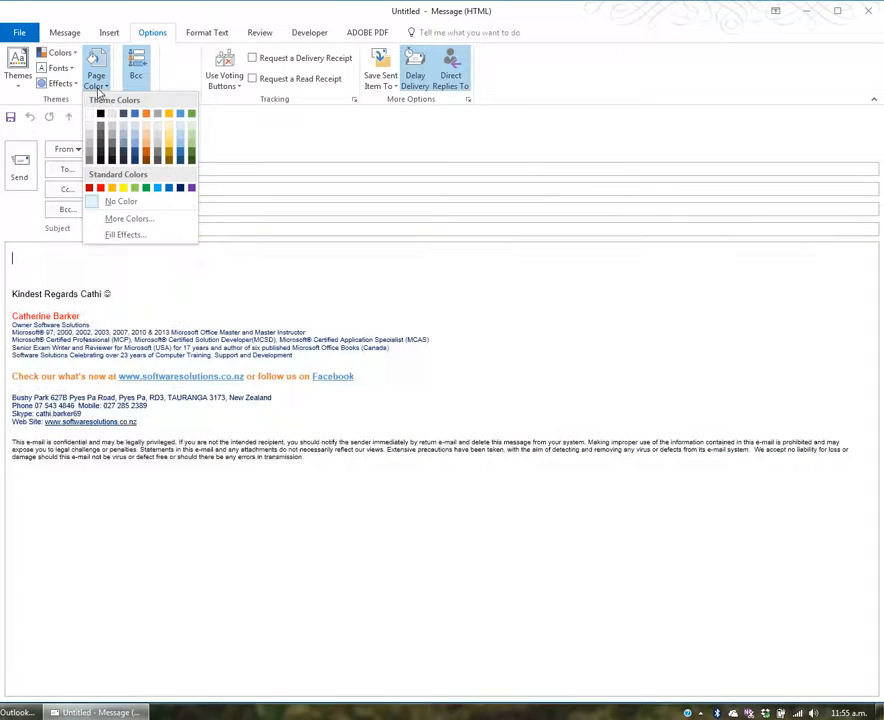
pyautogui.click(97, 82)
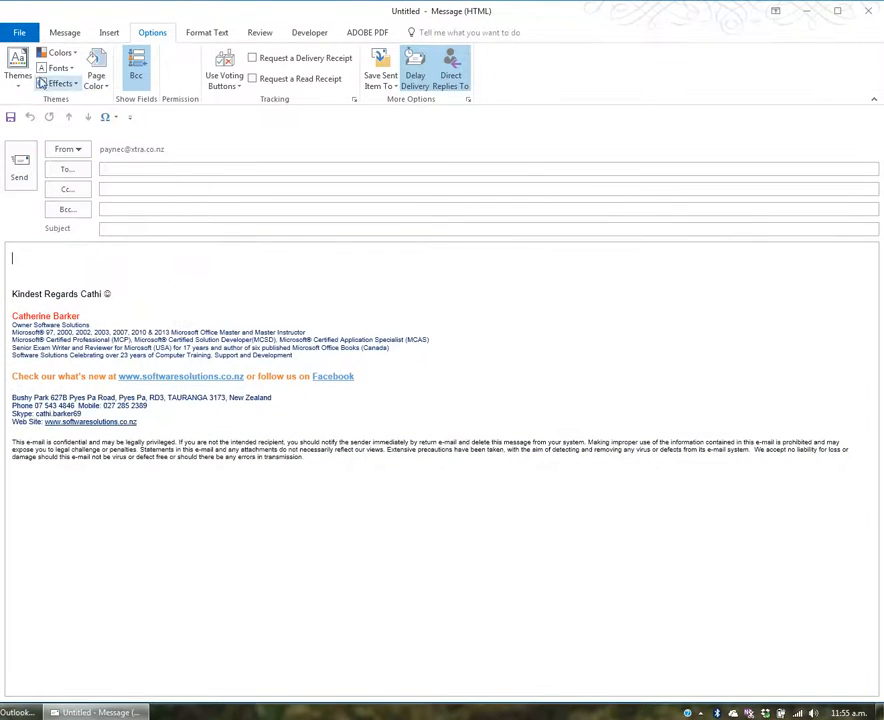